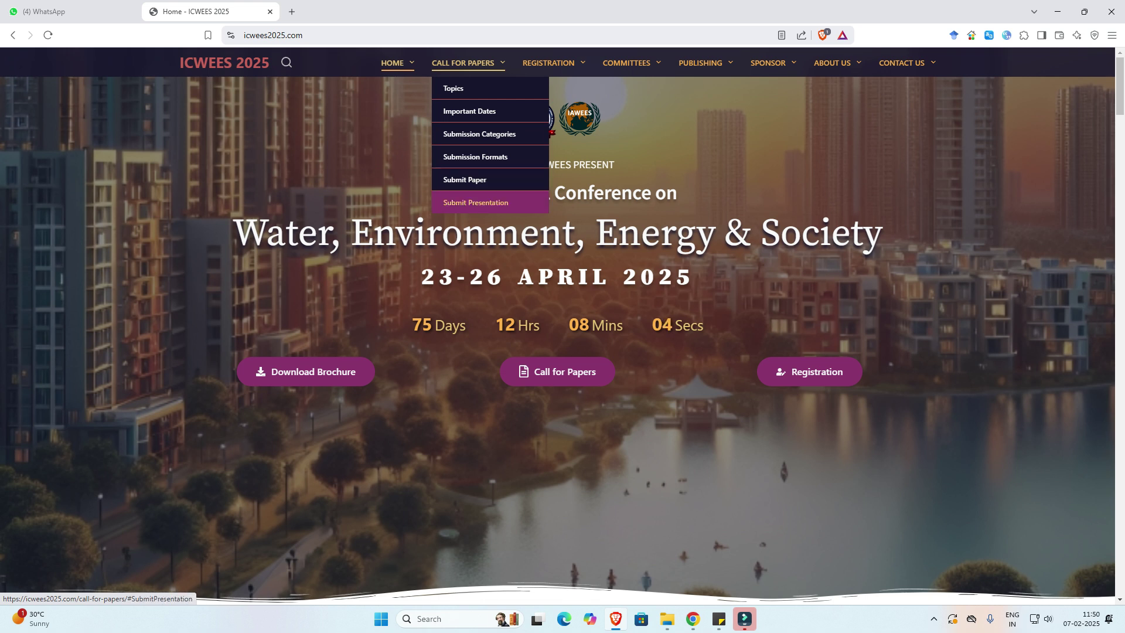
Open the ICWEES 2025 Call for Papers page and scroll through the important dates.
click(462, 62)
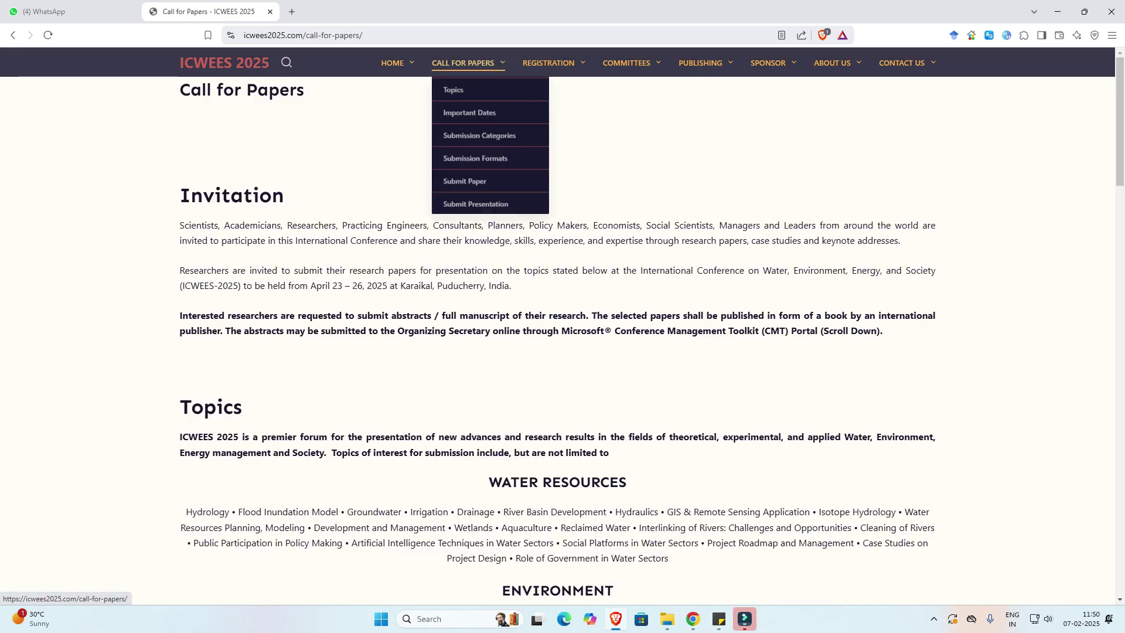
scroll(562, 328, down, 5)
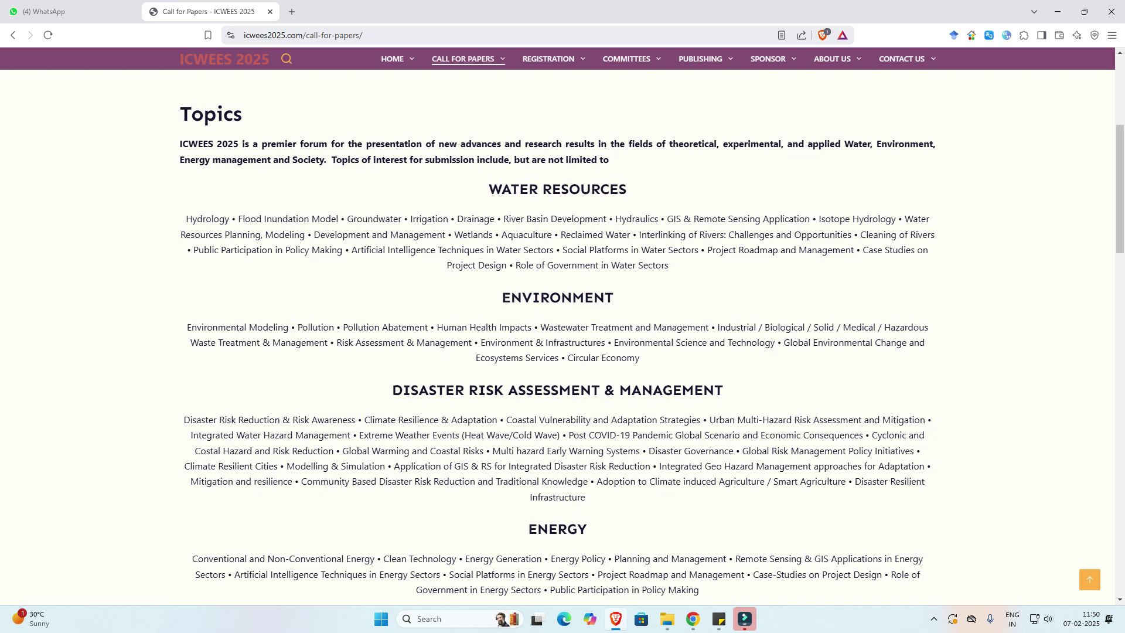
scroll(562, 328, down, 7)
scroll(562, 328, down, 5)
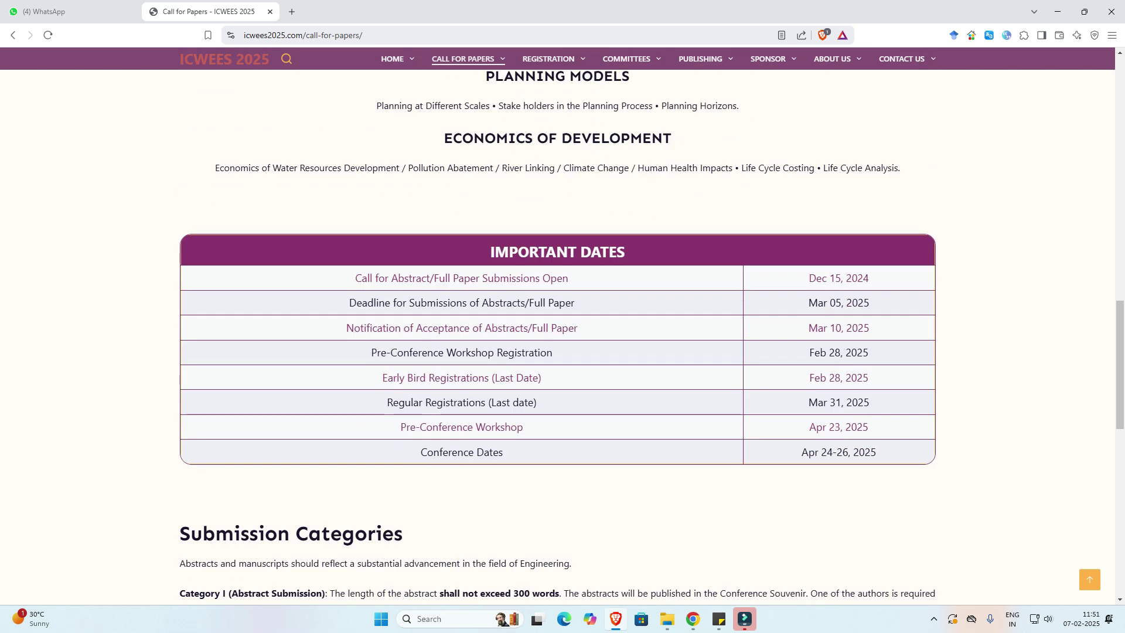
scroll(562, 328, down, 2)
scroll(562, 328, up, 1)
Highlight the submission category descriptions and scroll down to the Microsoft CMT section.
mouse_move(438, 219)
mouse_down()
mouse_move(510, 220)
mouse_move(861, 368)
mouse_up()
scroll(861, 368, down, 4)
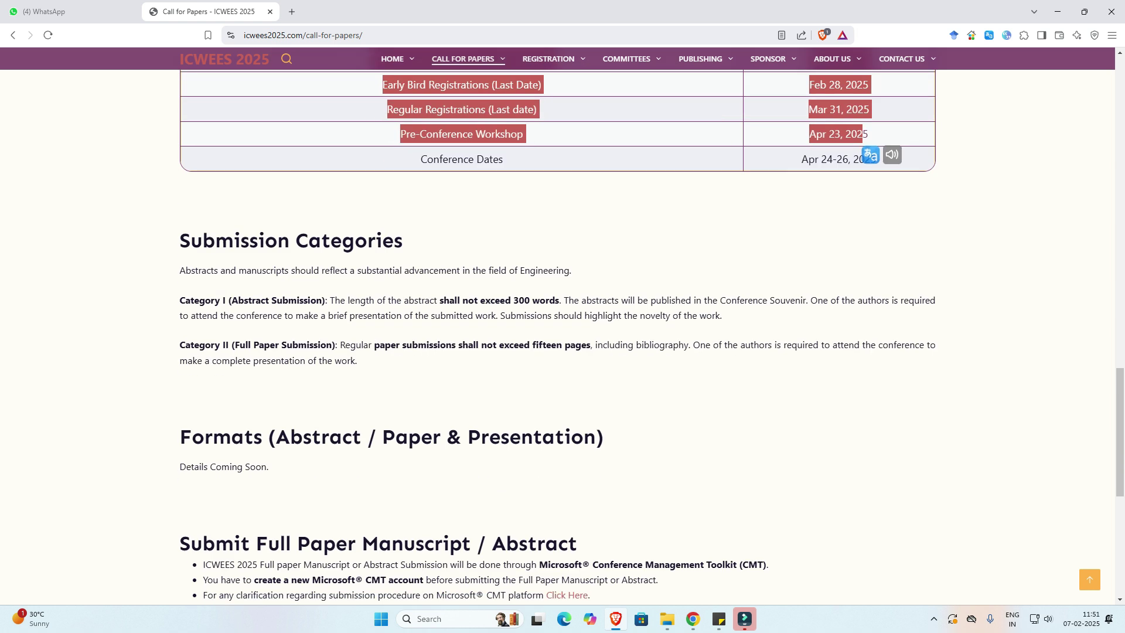
scroll(562, 328, down, 1)
drag(186, 241, 329, 243)
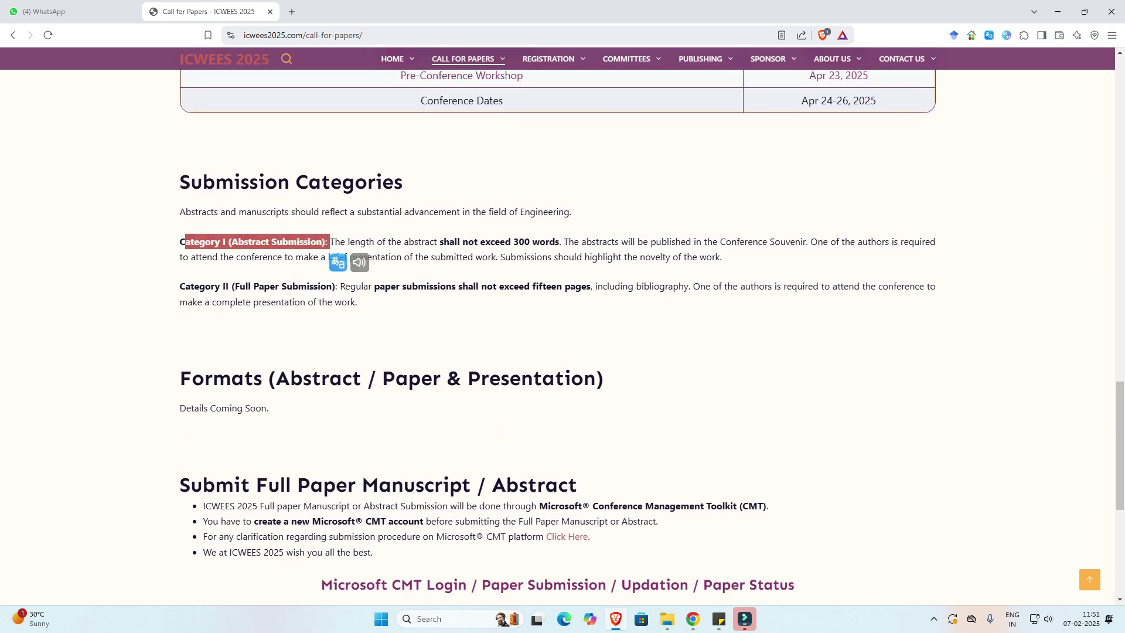
click(330, 243)
drag(185, 286, 364, 287)
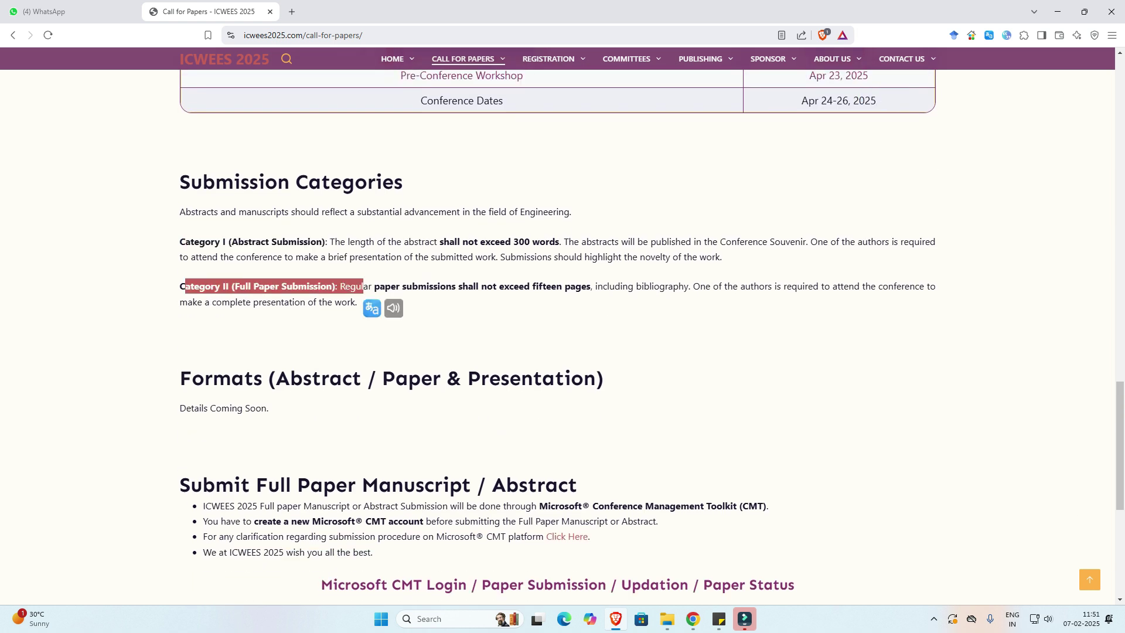
scroll(363, 287, down, 3)
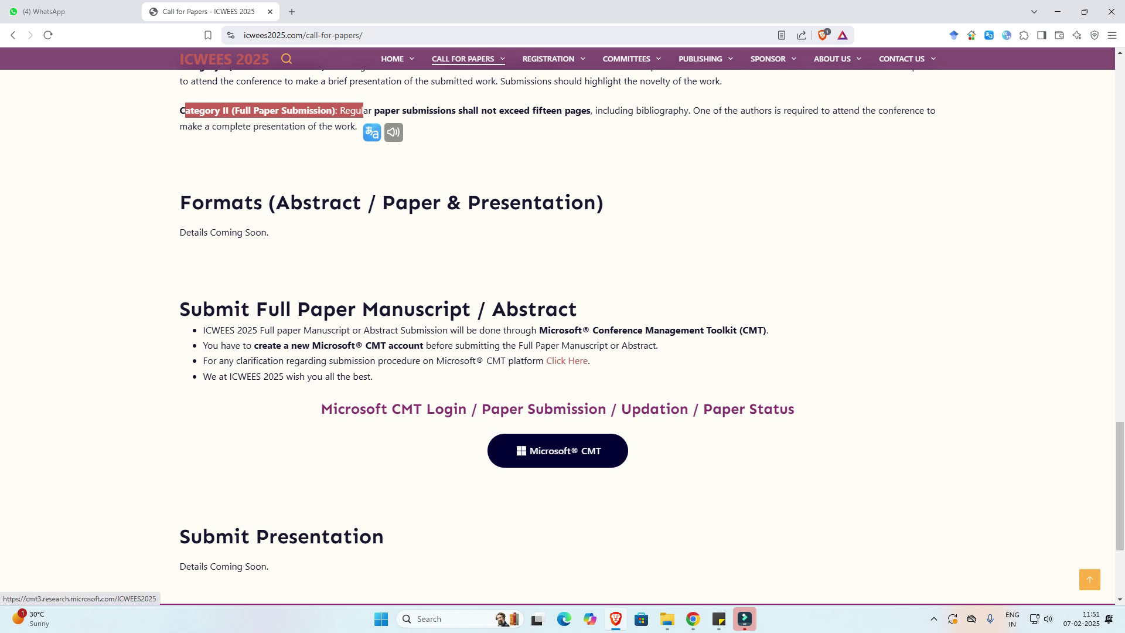
Go to the ICWEES 2025 CMT login page, then to its Register form.
click(557, 450)
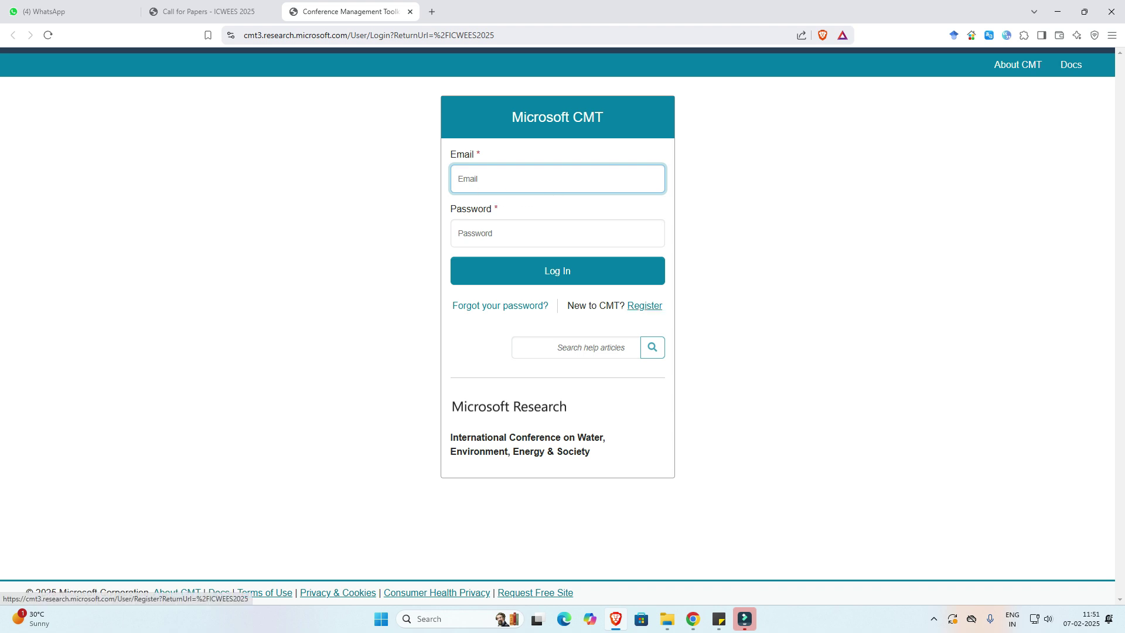
click(645, 305)
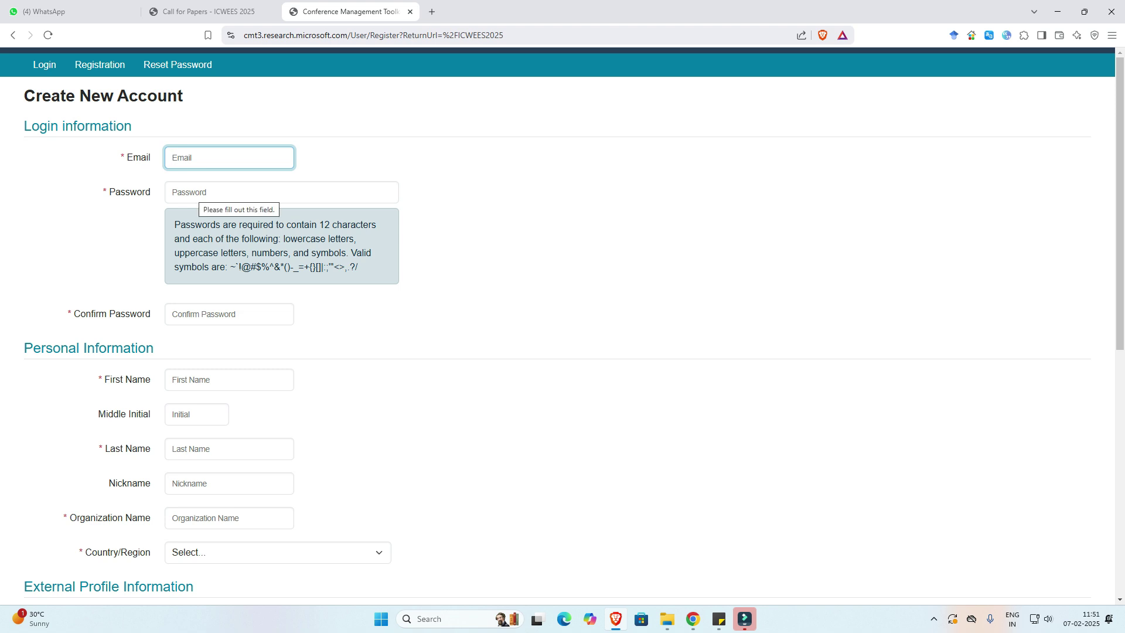
Review the registration form: password symbols, country list, Google Scholar and ORCID fields.
drag(217, 267, 344, 267)
scroll(563, 326, down, 2)
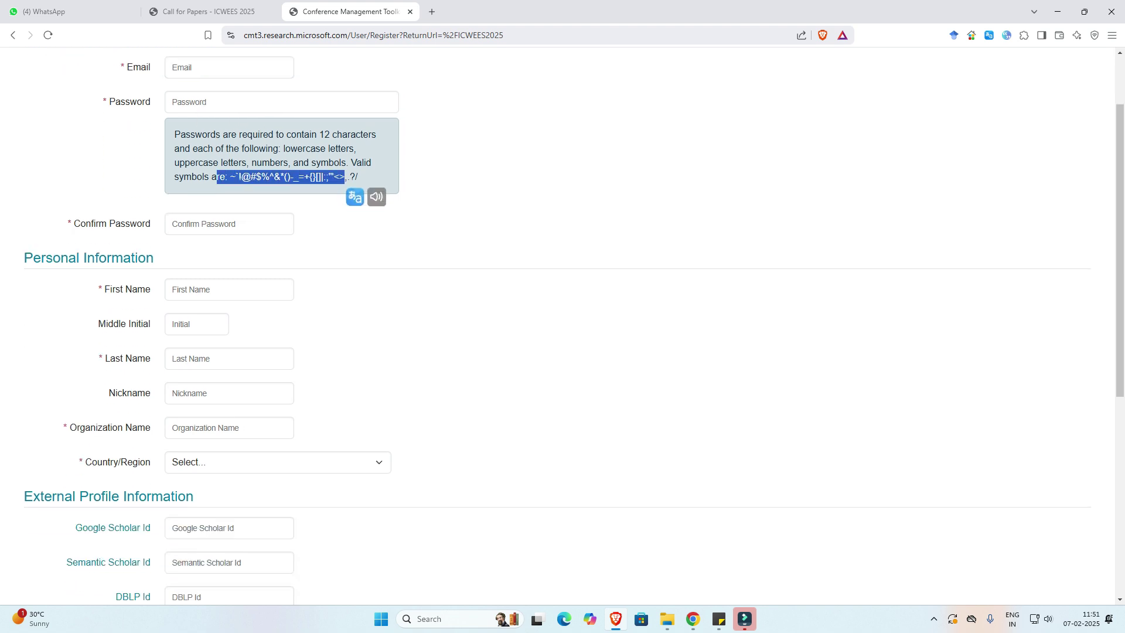
scroll(562, 325, down, 2)
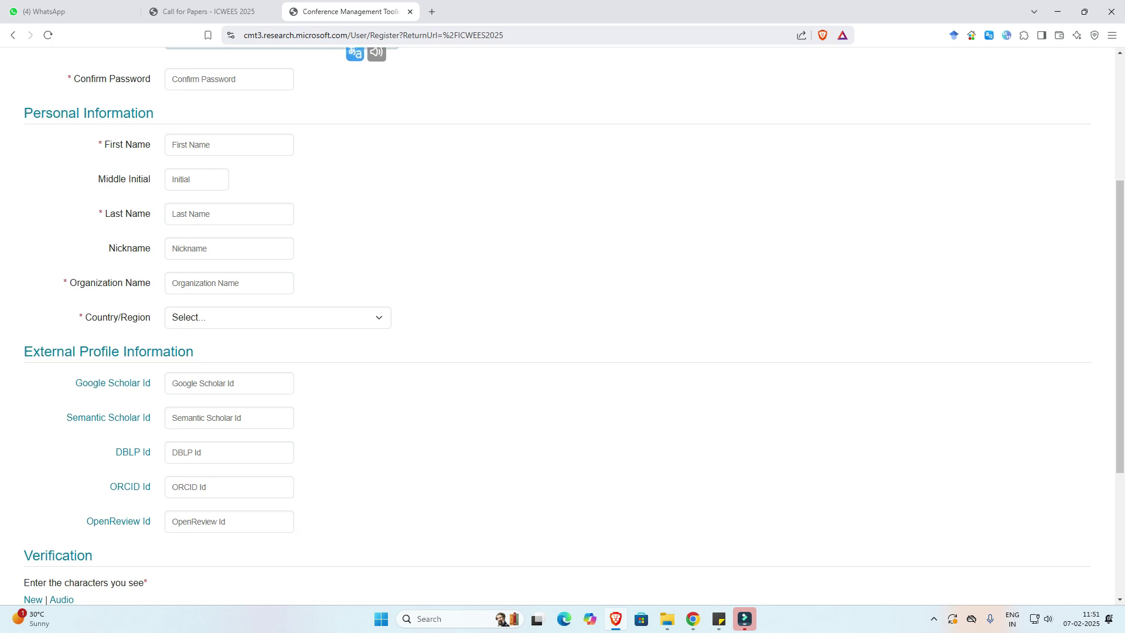
scroll(562, 326, down, 2)
click(275, 200)
key(Escape)
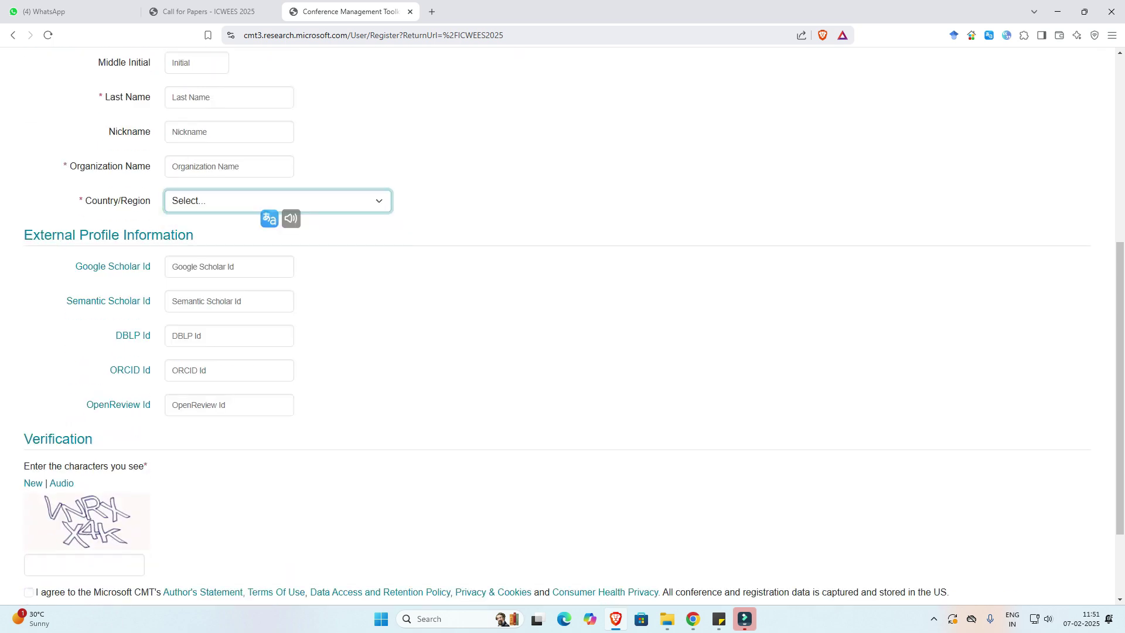
scroll(563, 326, down, 1)
click(173, 208)
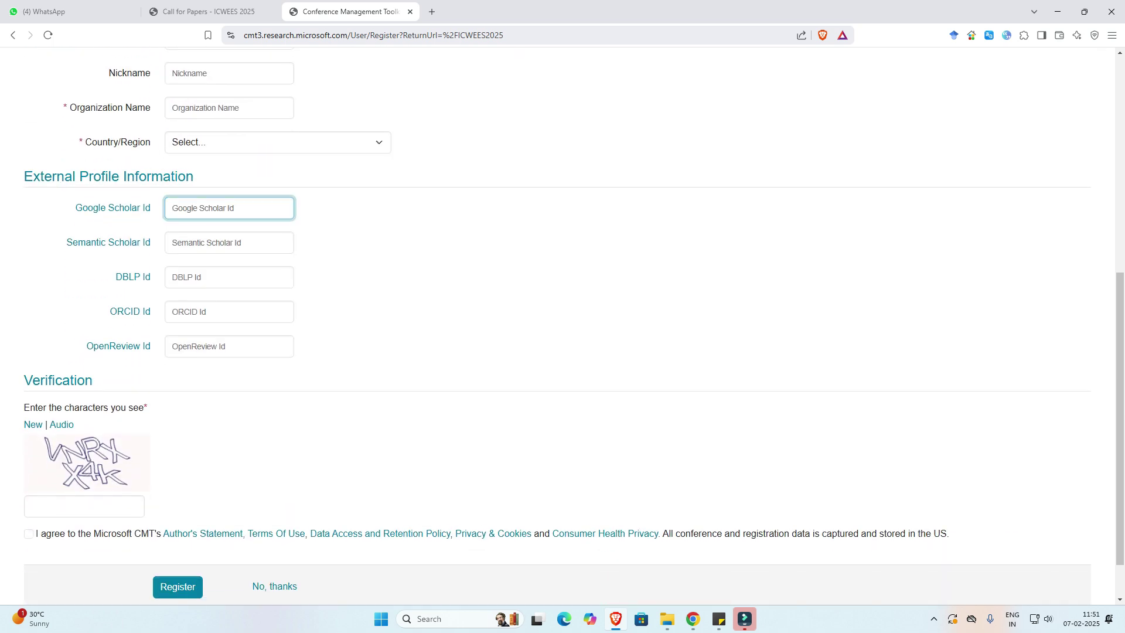
click(173, 311)
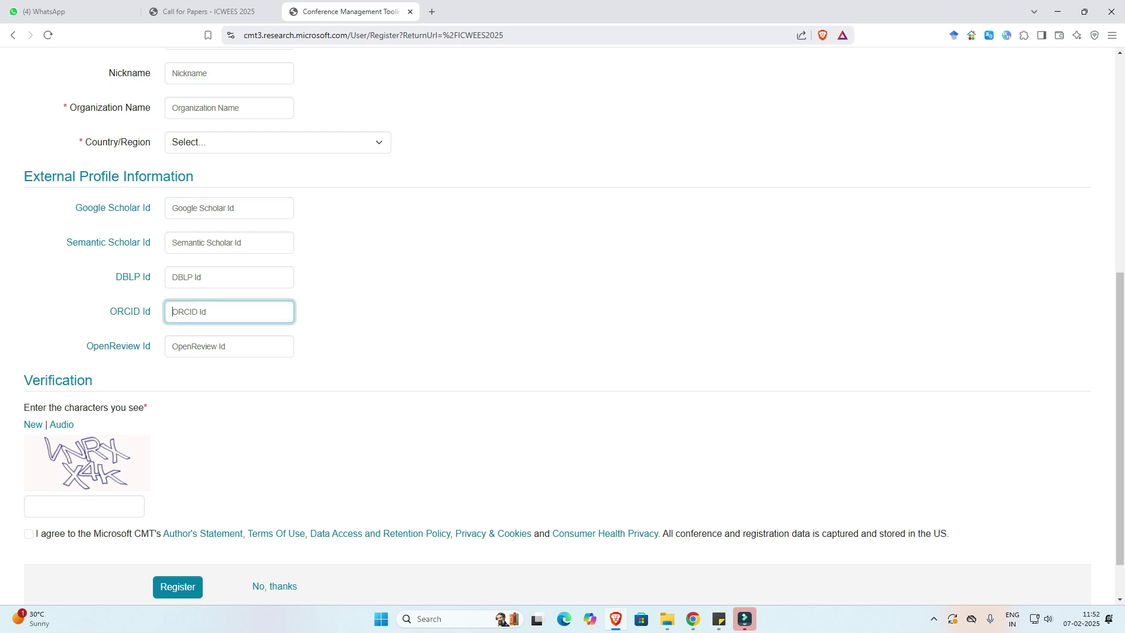
scroll(562, 323, down, 1)
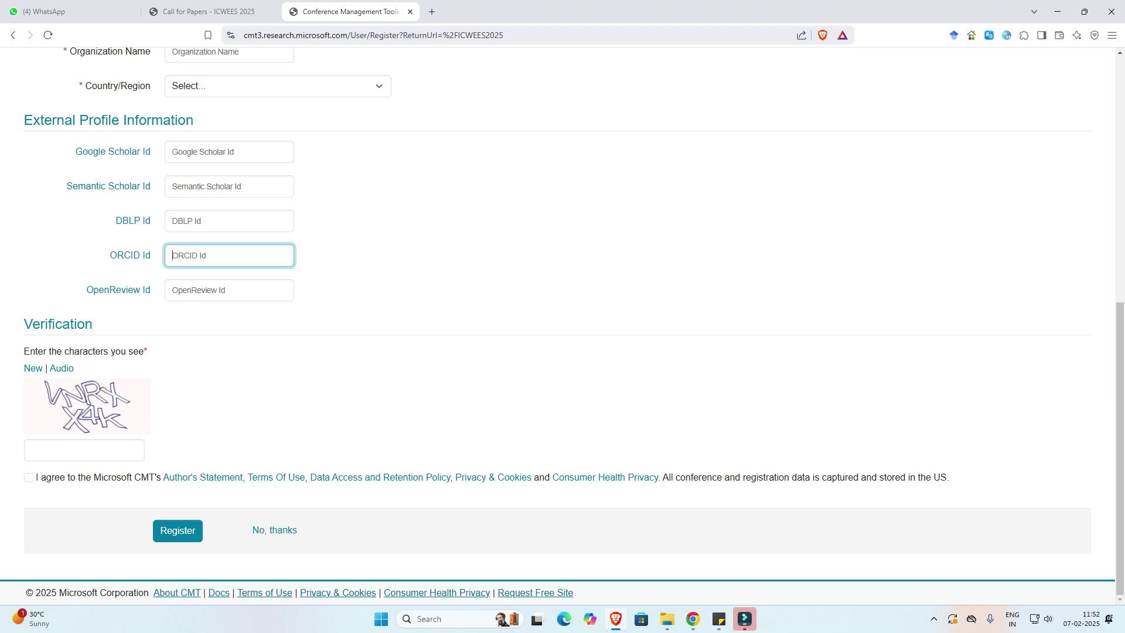
Tick then untick the CMT terms agreement and return to the form's top.
click(28, 478)
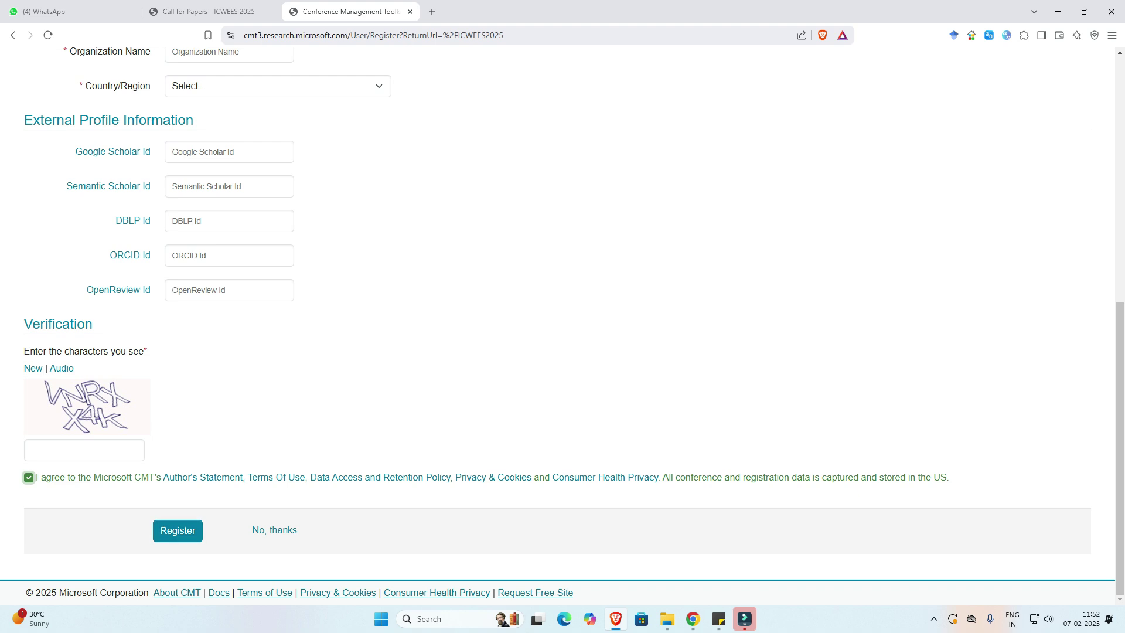
key(space)
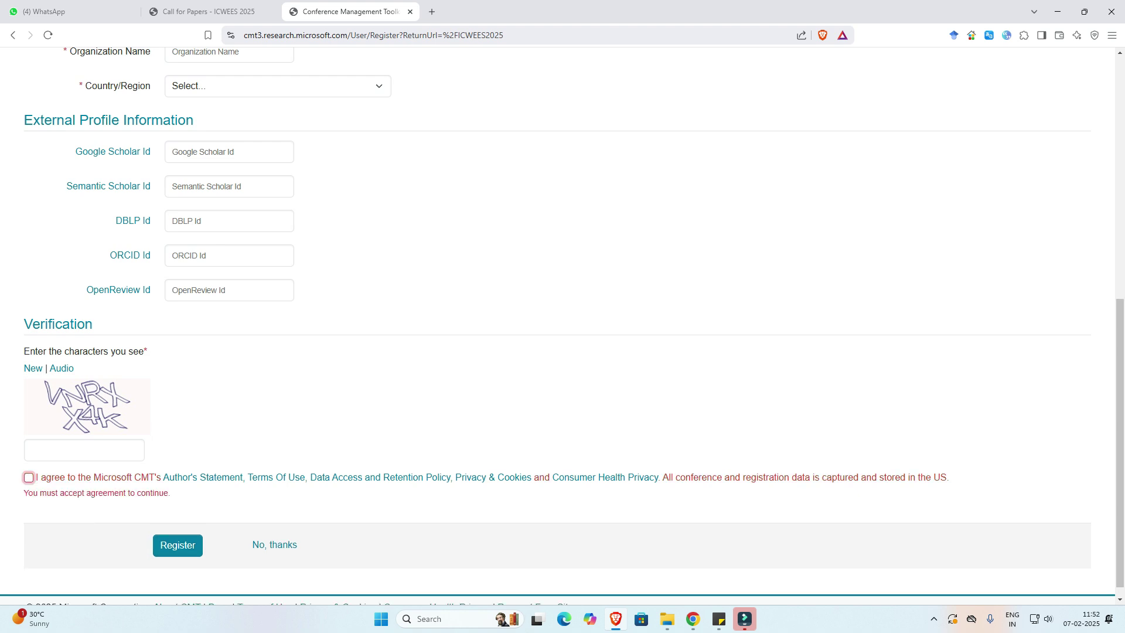
key(Home)
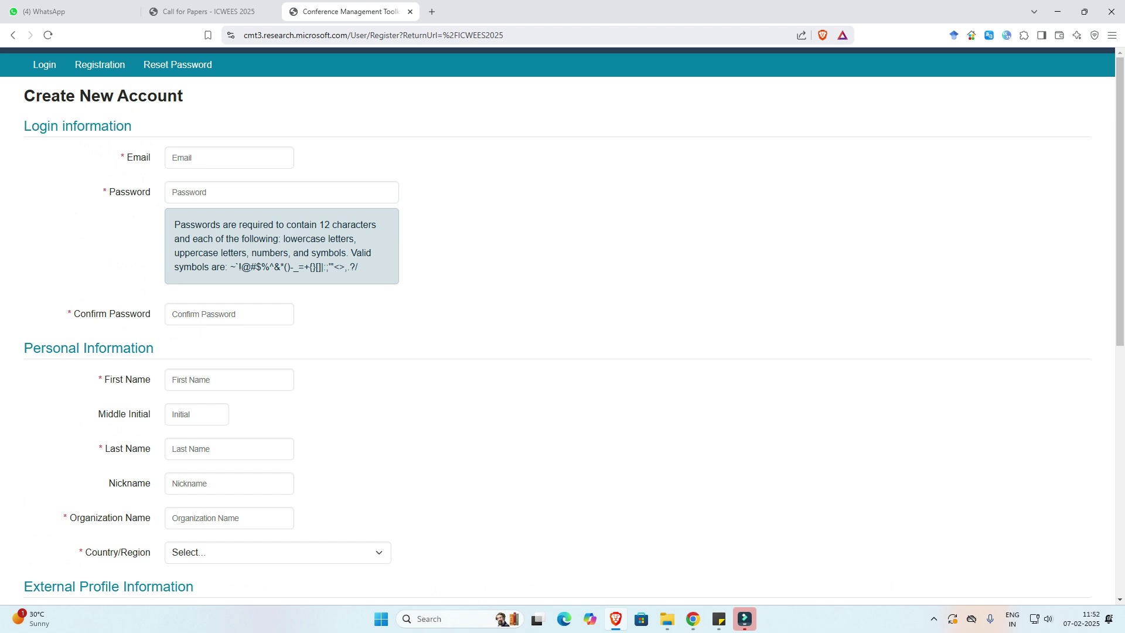
key(Tab)
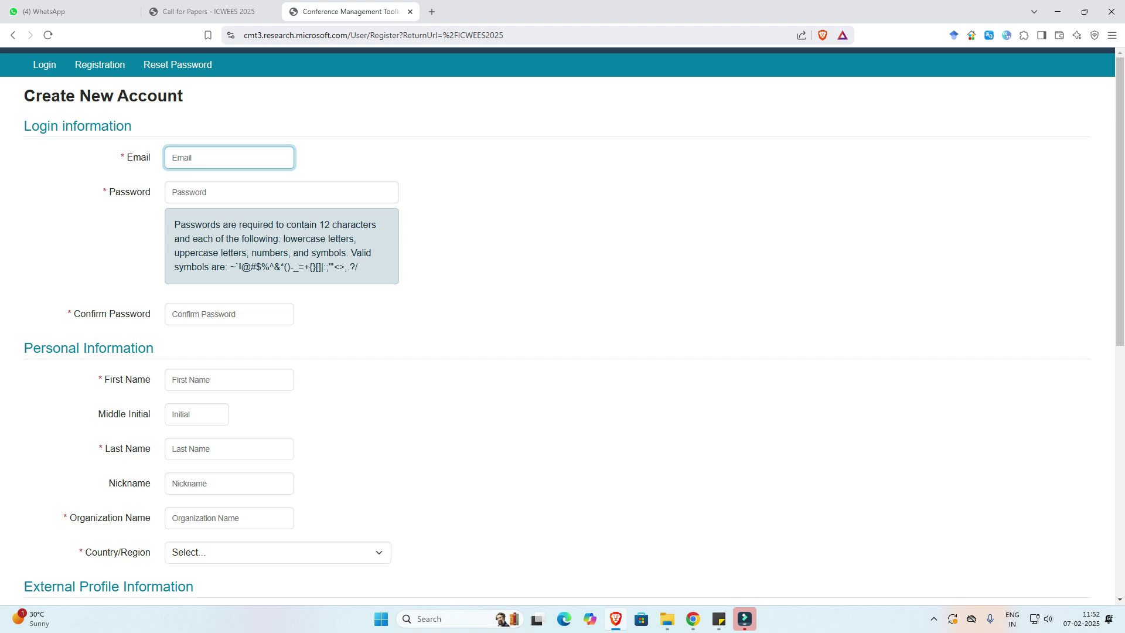
Glance at the Call for Papers tab, then open a new browser tab.
click(202, 11)
click(345, 12)
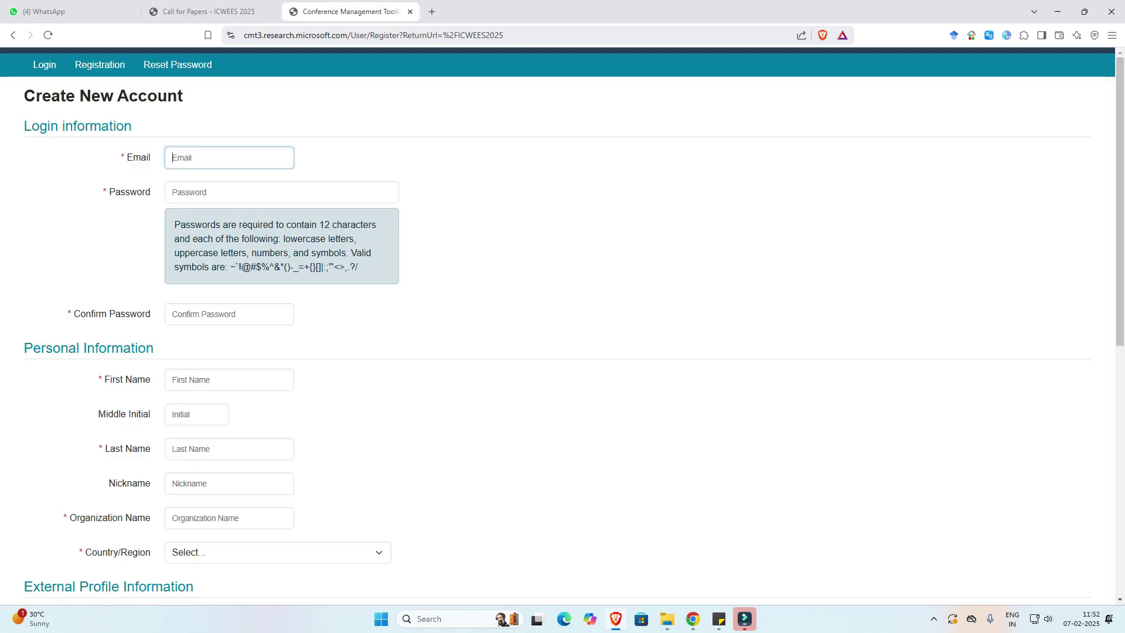
key(ctrl+t)
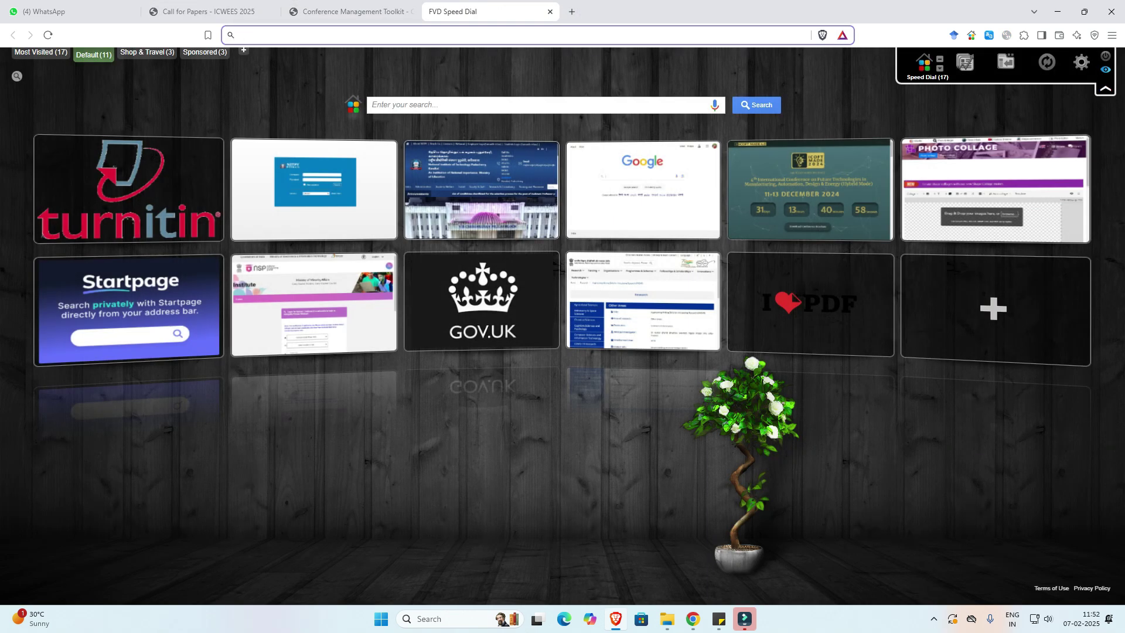
Find ICWEES (Karaikal, India) in the CMT Conference List and open its Chair Console.
click(693, 619)
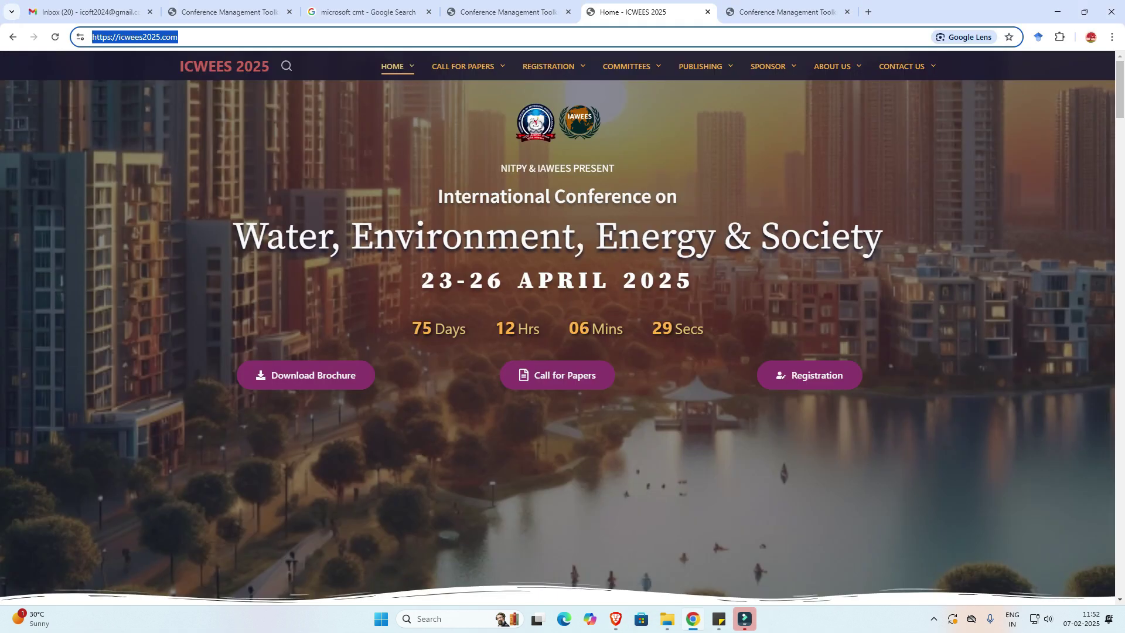
key(ctrl+Tab)
key(ctrl+shift+Tab)
key(ctrl+shift+Tab)
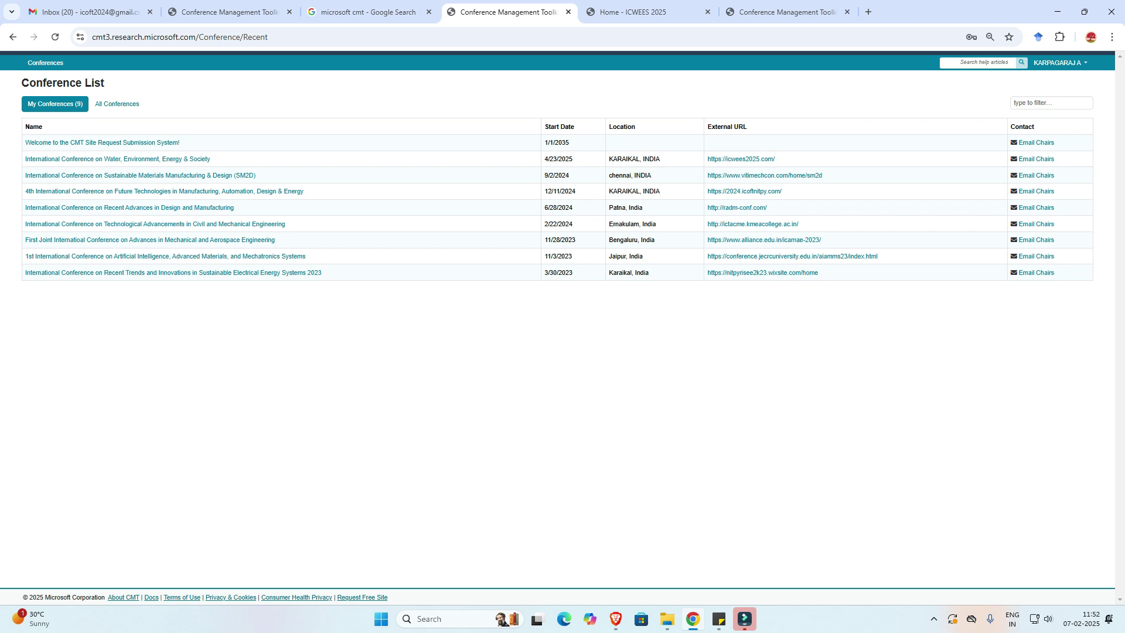
drag(21, 82, 104, 83)
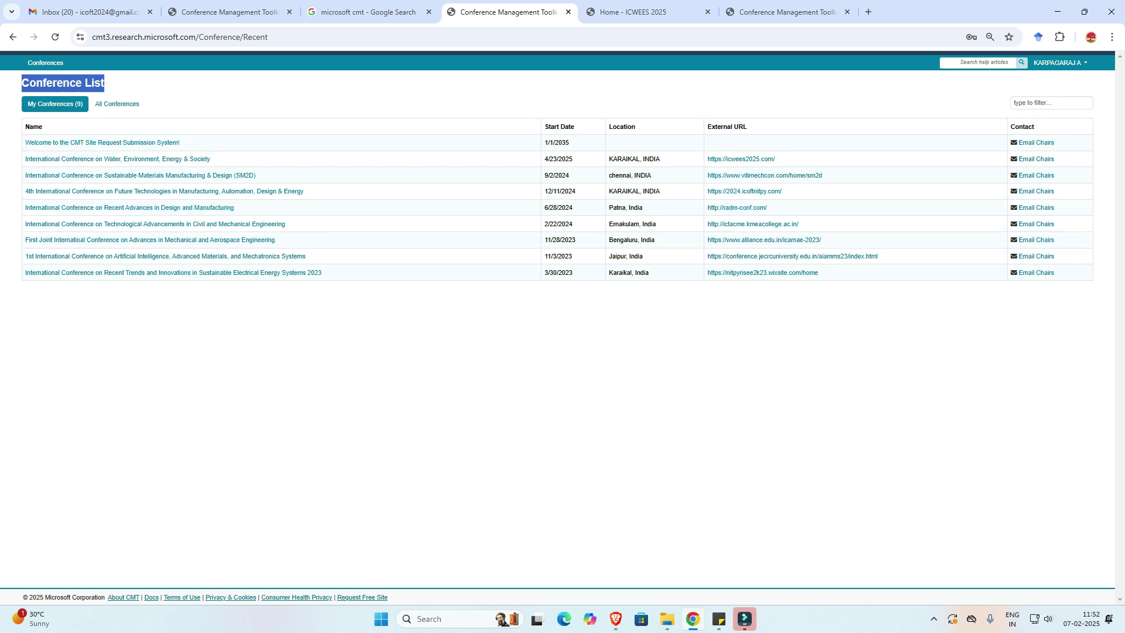
triple_click(634, 159)
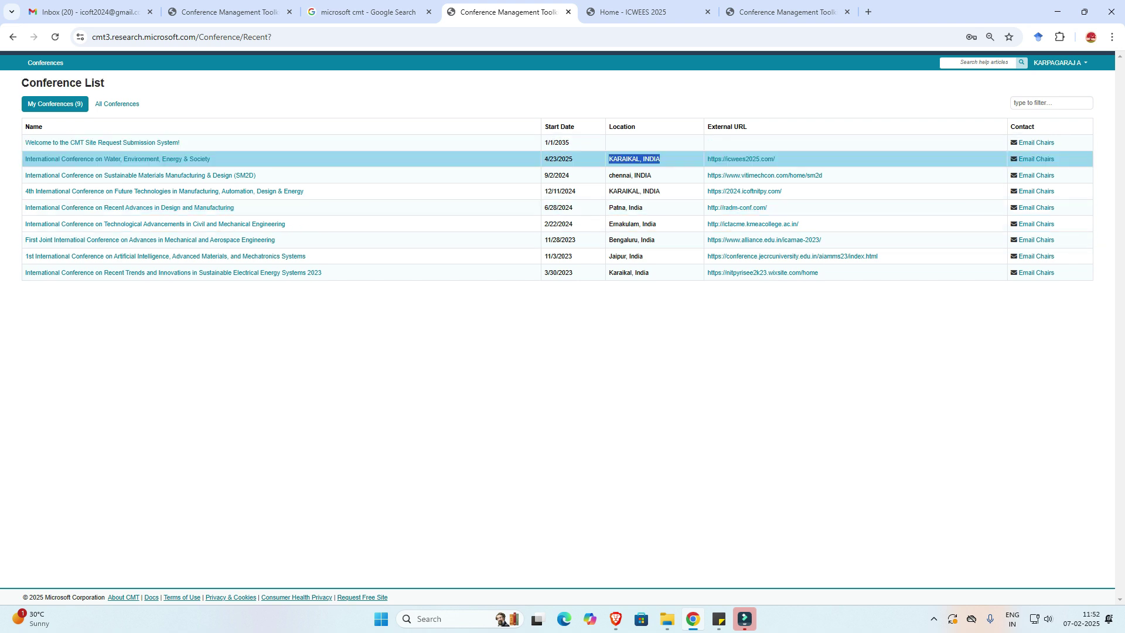
drag(659, 159, 774, 159)
click(775, 159)
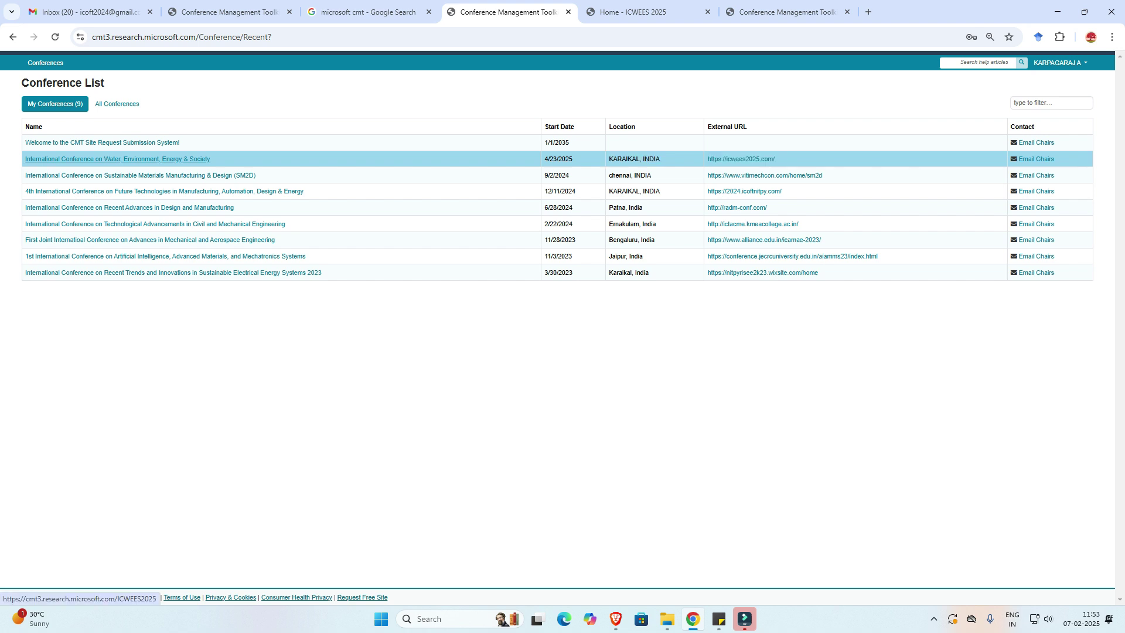
click(118, 159)
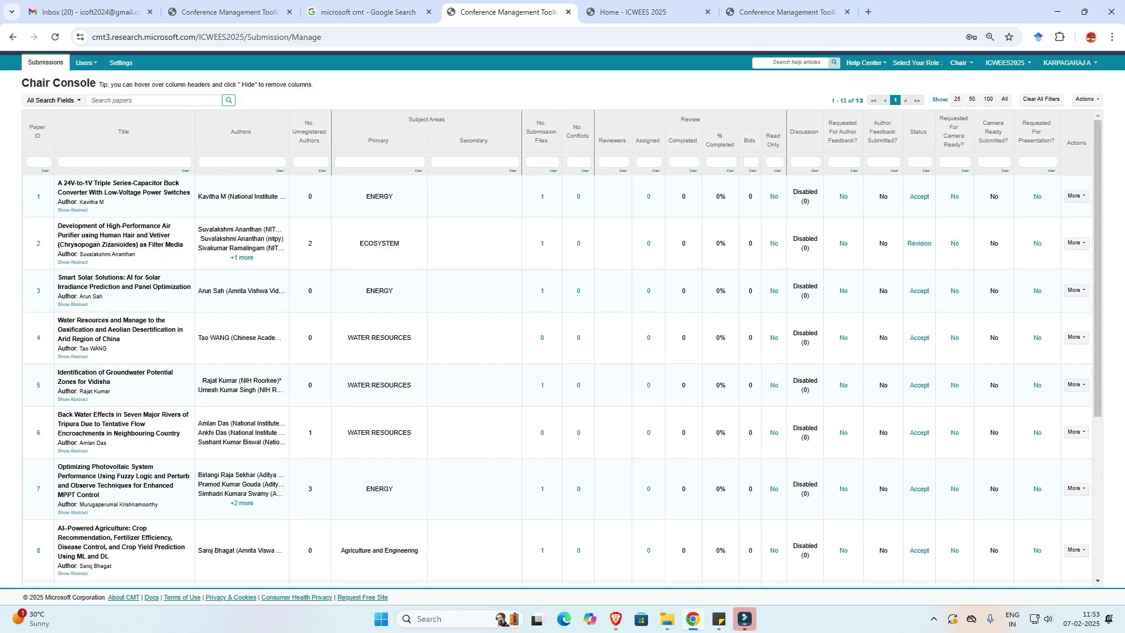
Change the Select Your Role dropdown from Chair to Author.
click(959, 63)
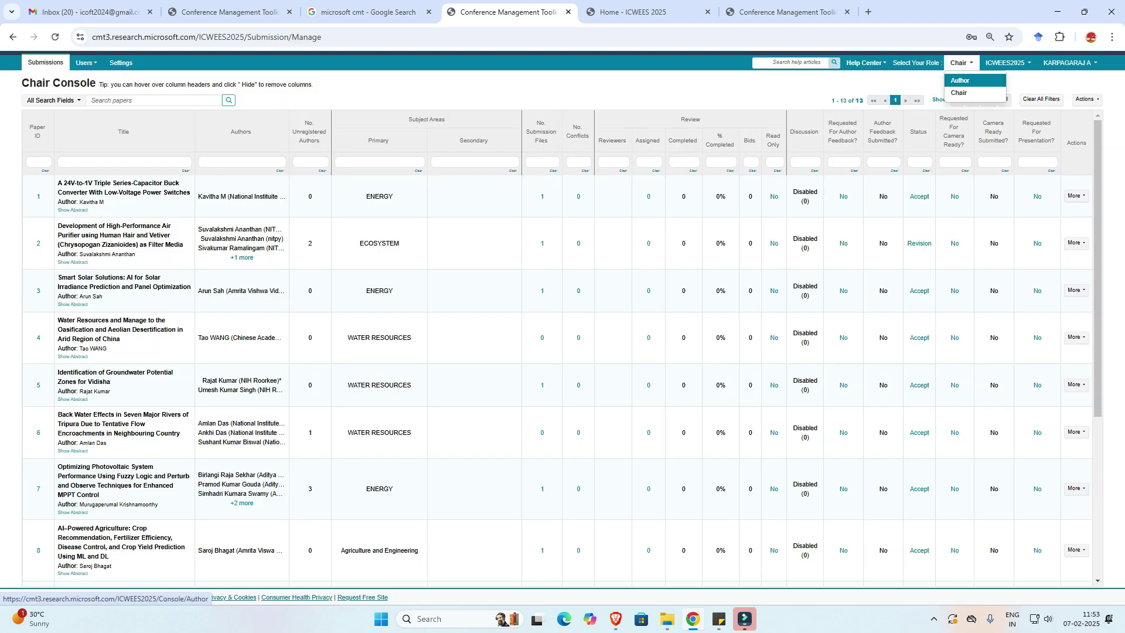
click(959, 80)
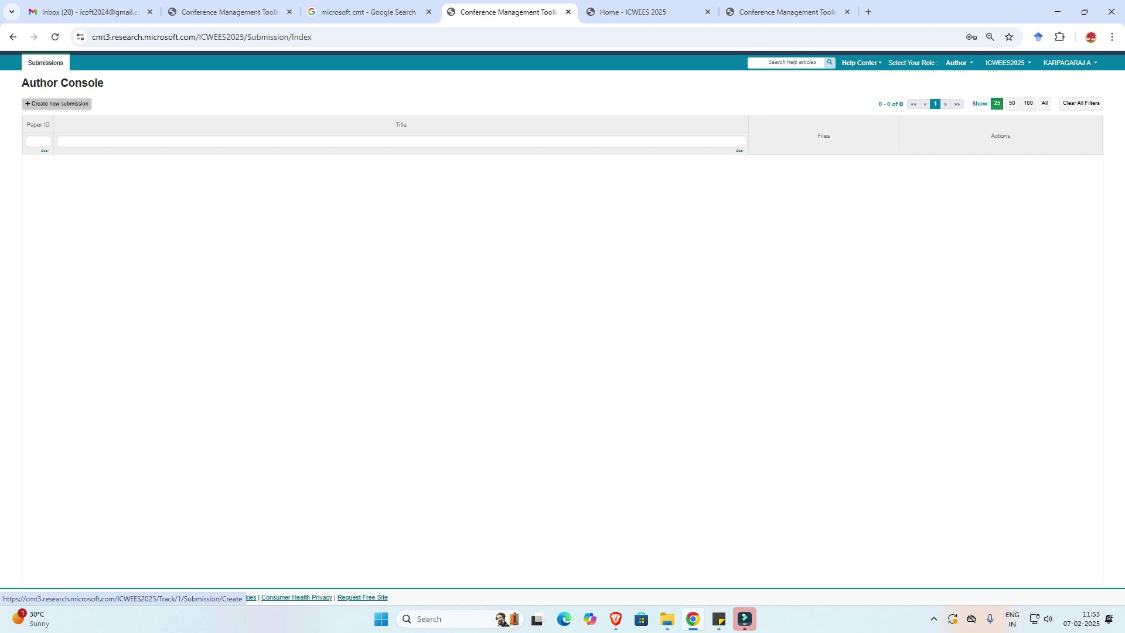
Create a new submission, add a blank co-author row, and tick ENERGY as subject area.
click(57, 104)
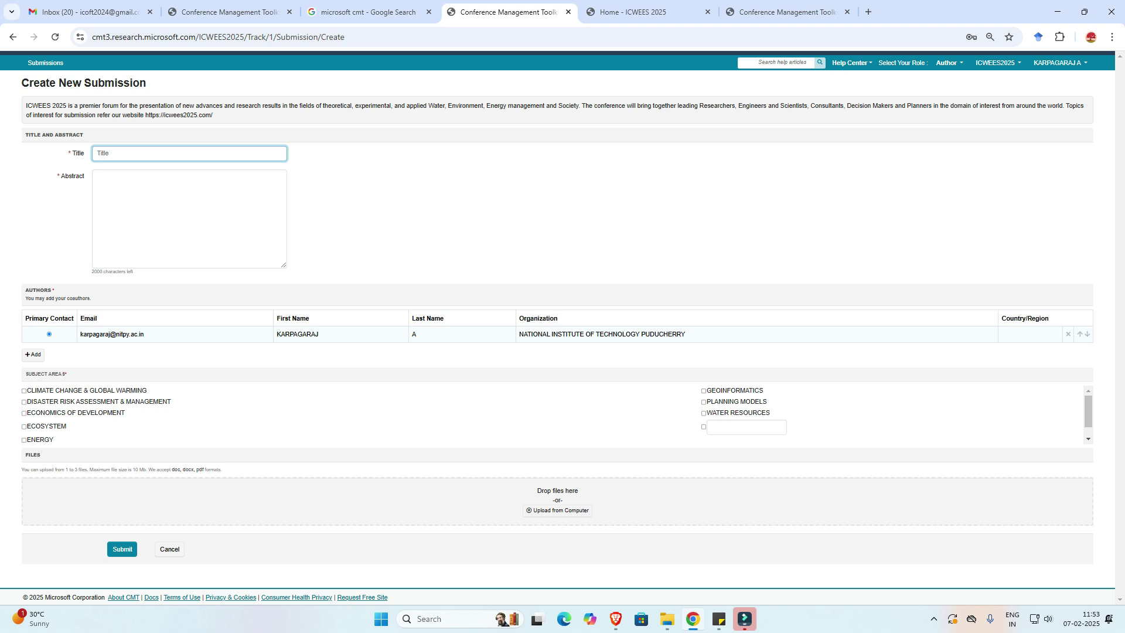
key(Tab)
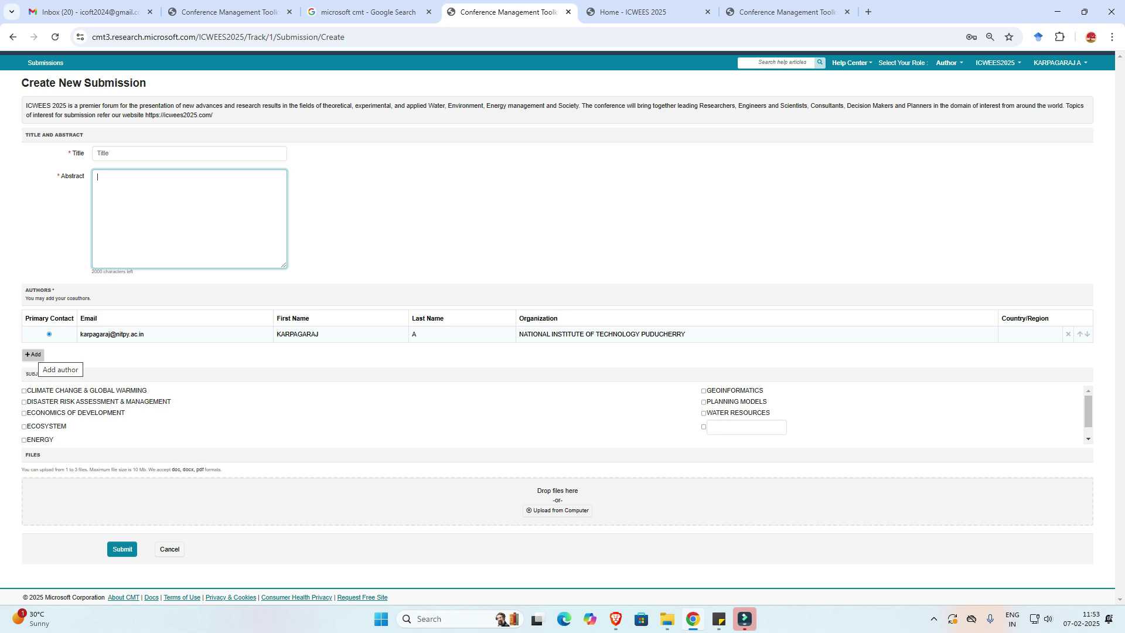
click(33, 354)
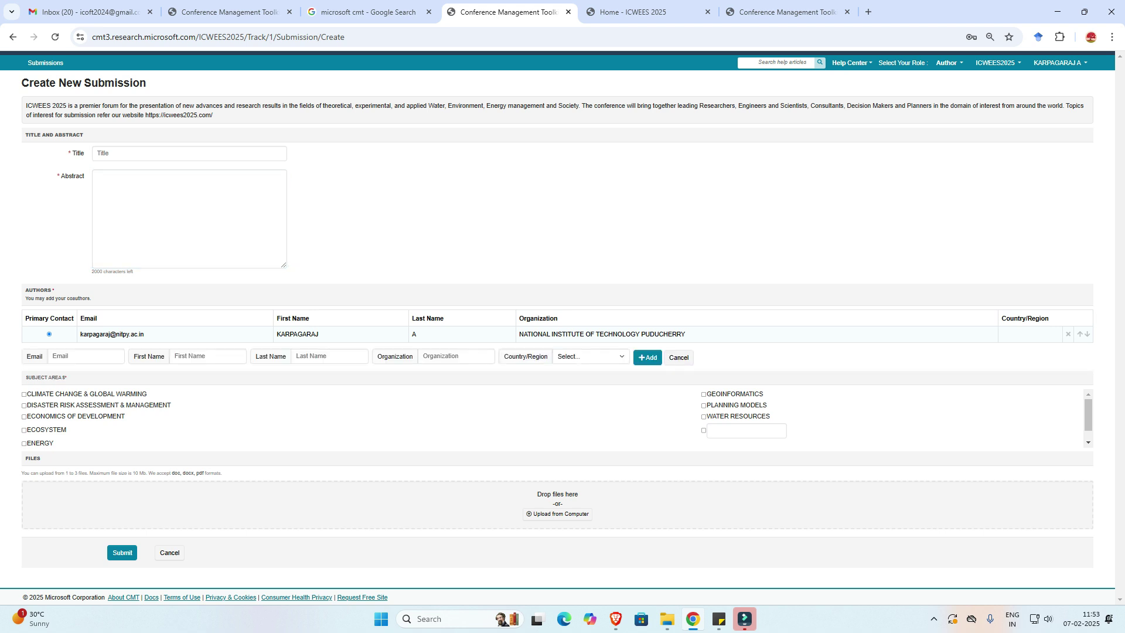
click(53, 355)
key(Tab)
key(Tab)
key(Tab)
click(24, 444)
scroll(557, 417, down, 1)
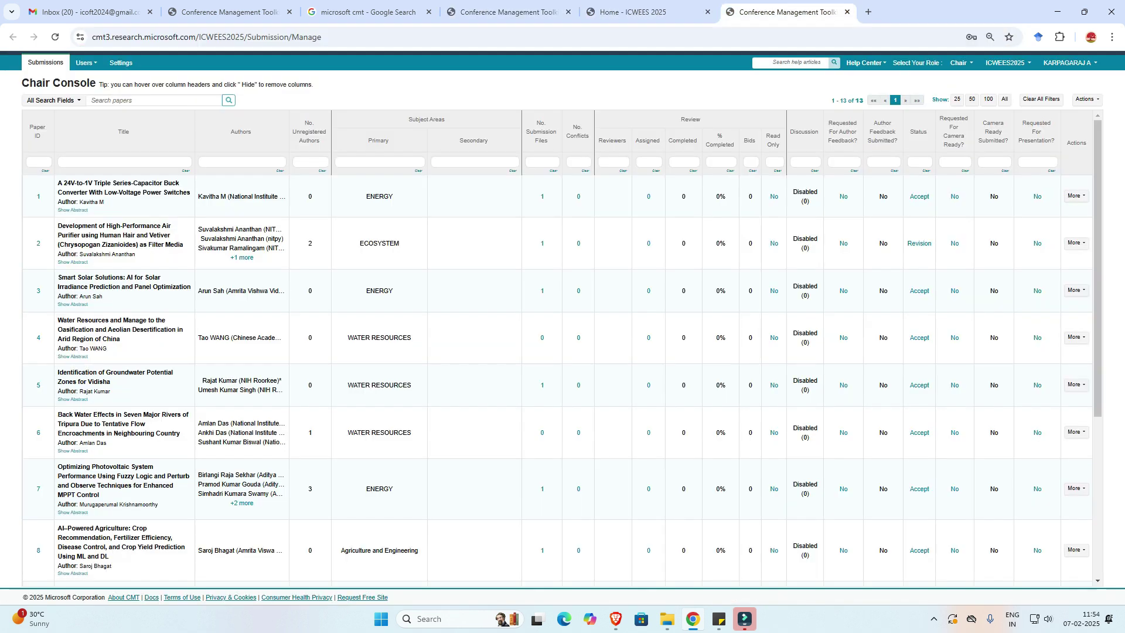
Reselect the Chair role in the console tab and open paper ID 13.
click(785, 12)
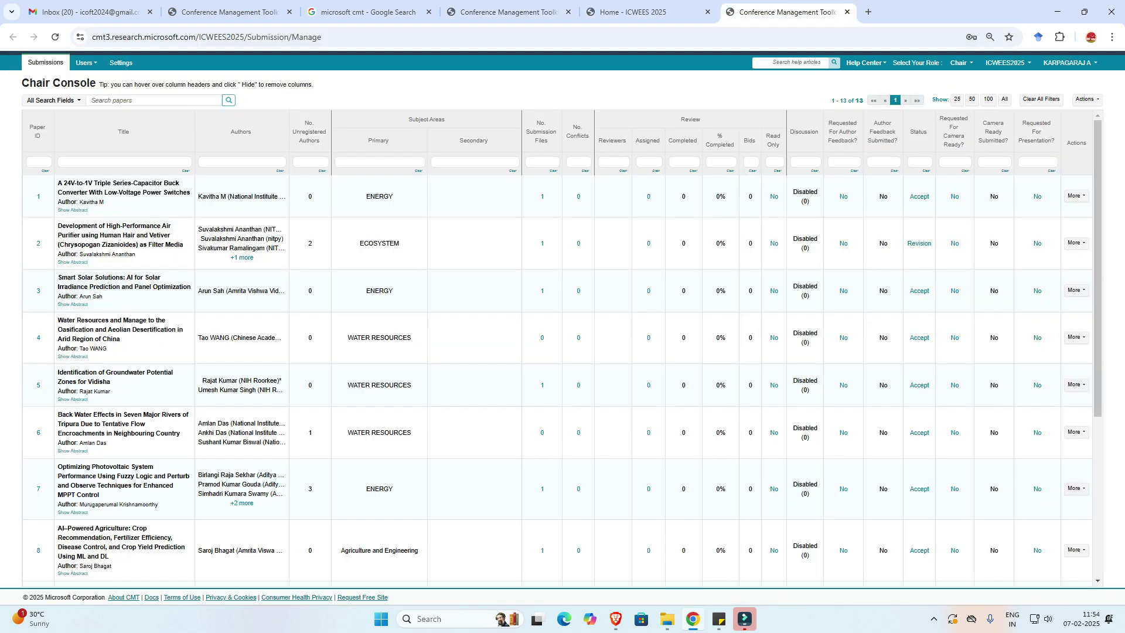
click(960, 62)
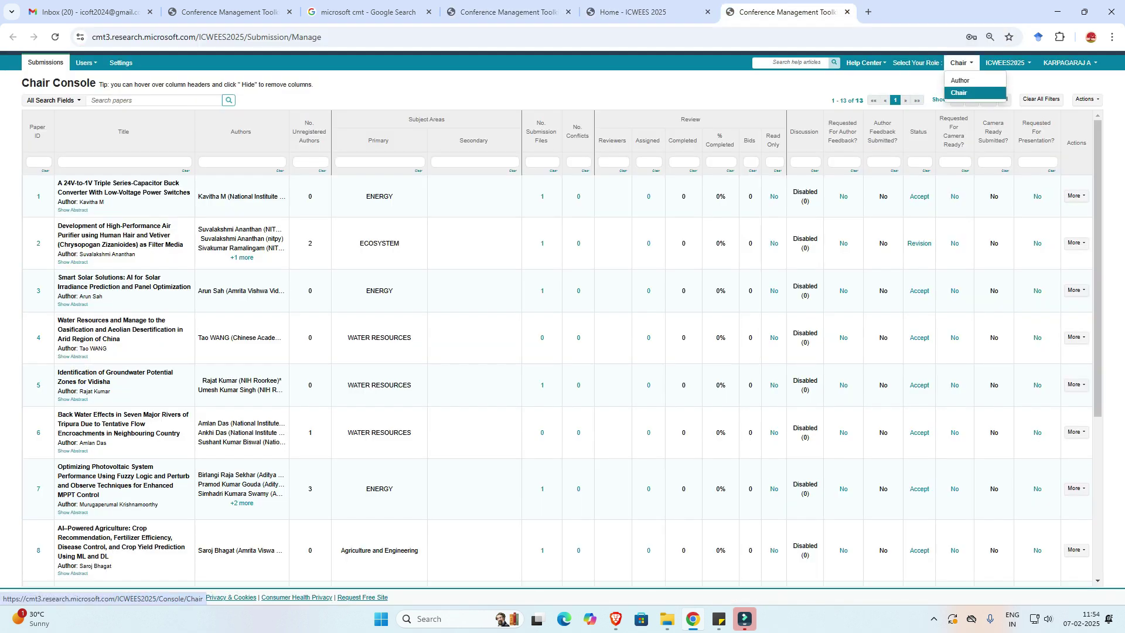
click(961, 92)
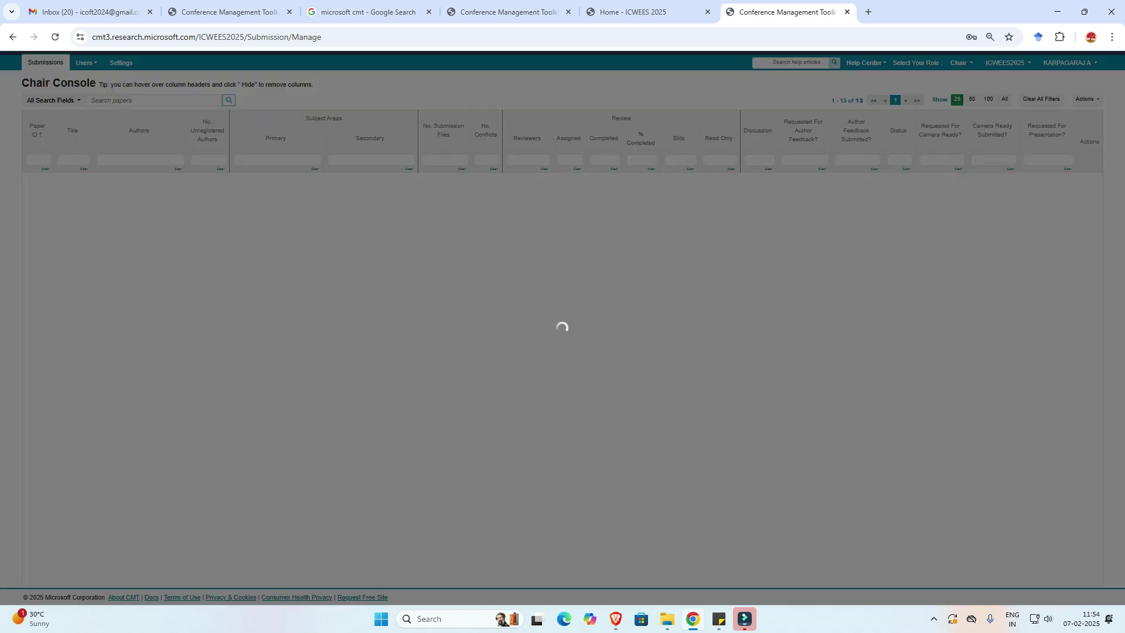
scroll(563, 350, down, 1)
scroll(562, 350, down, 2)
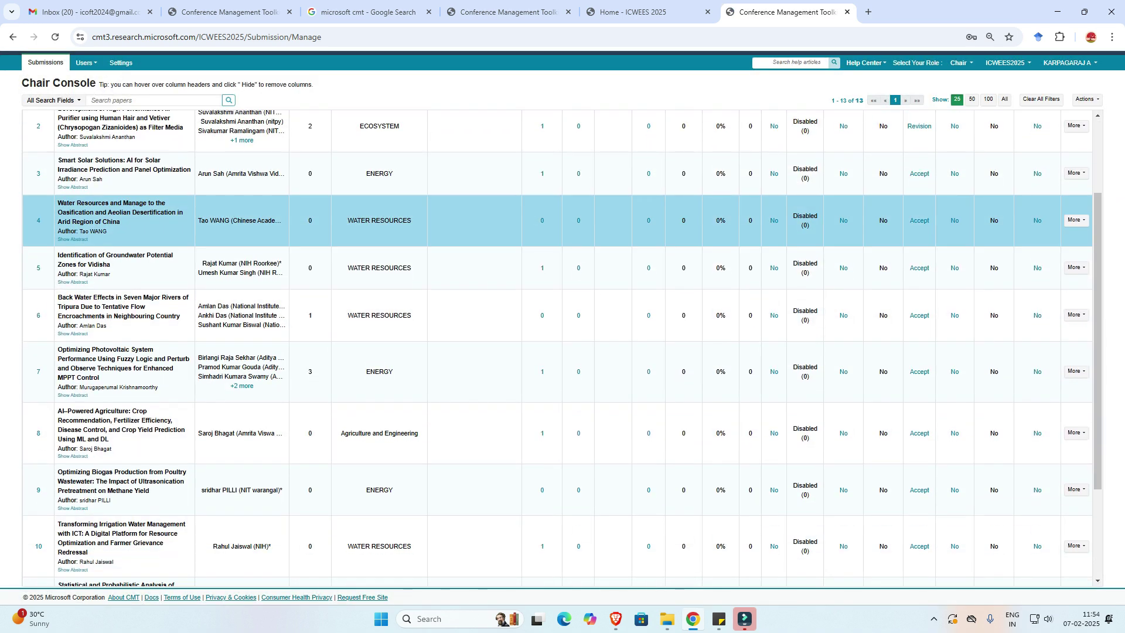
scroll(562, 350, down, 2)
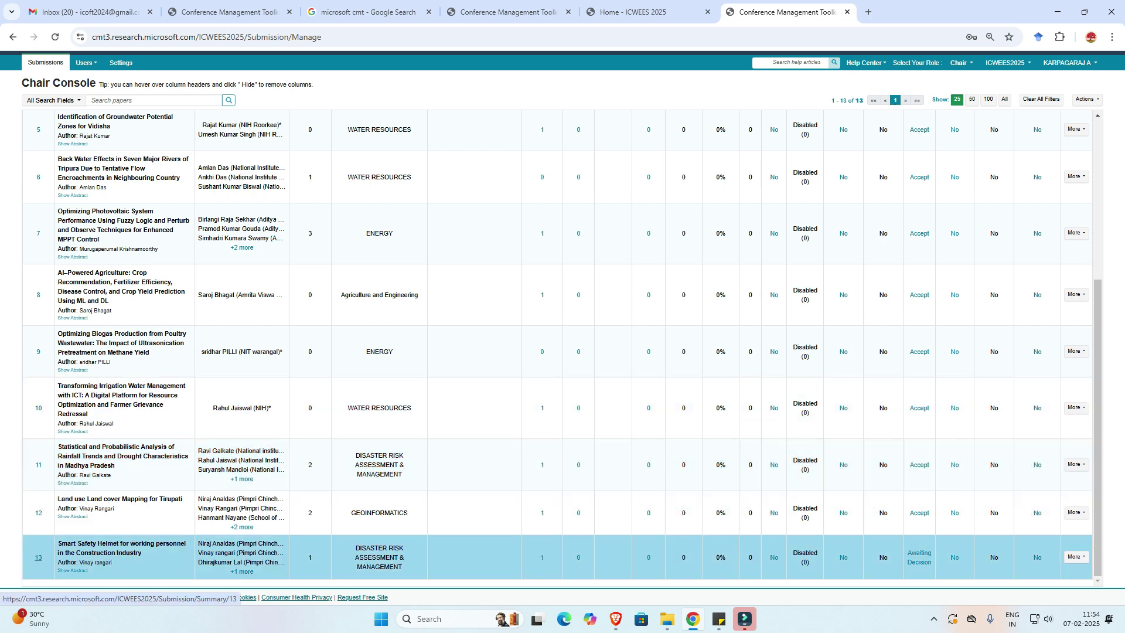
click(39, 557)
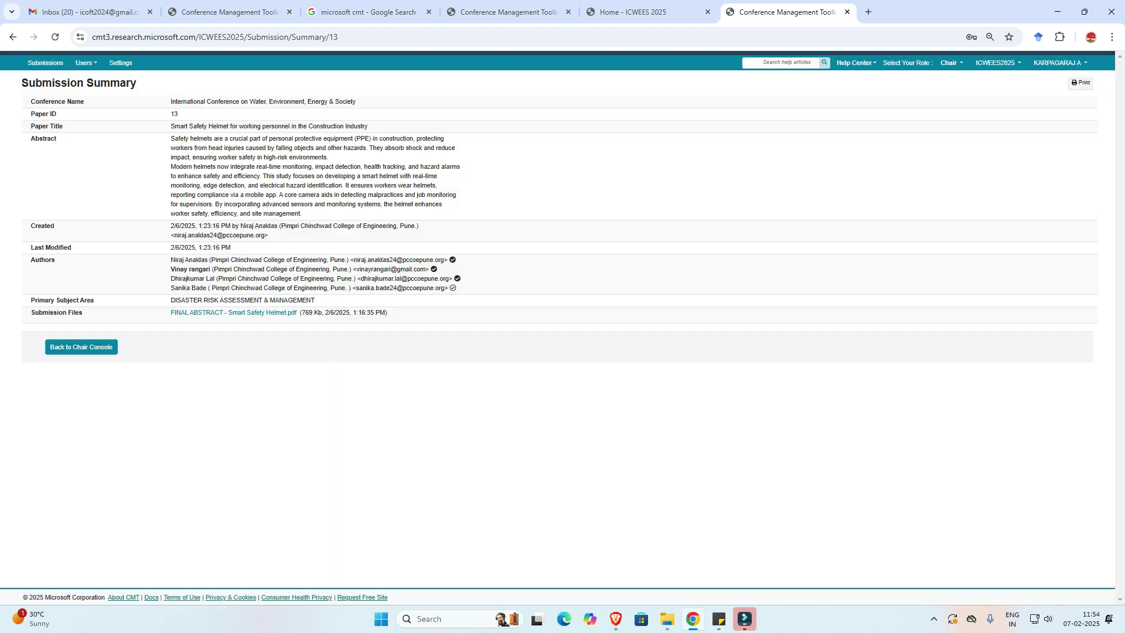
Highlight paper 13's title, abstract, subject area, submission file and Paper ID.
drag(170, 126, 281, 126)
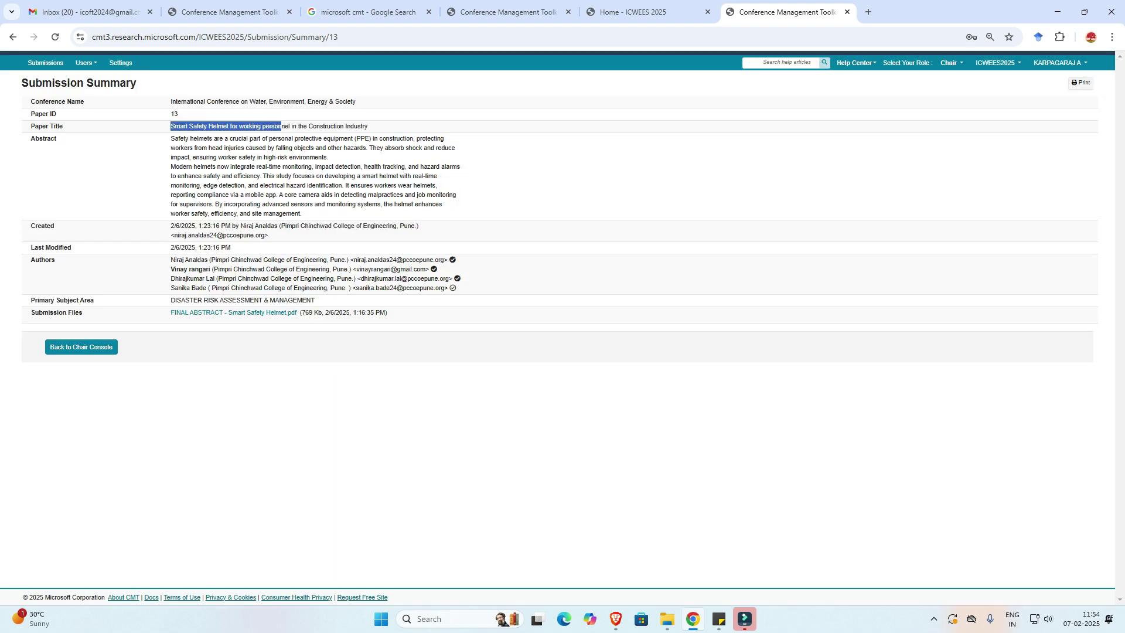
mouse_move(181, 157)
mouse_down()
mouse_move(330, 166)
mouse_move(334, 185)
mouse_up()
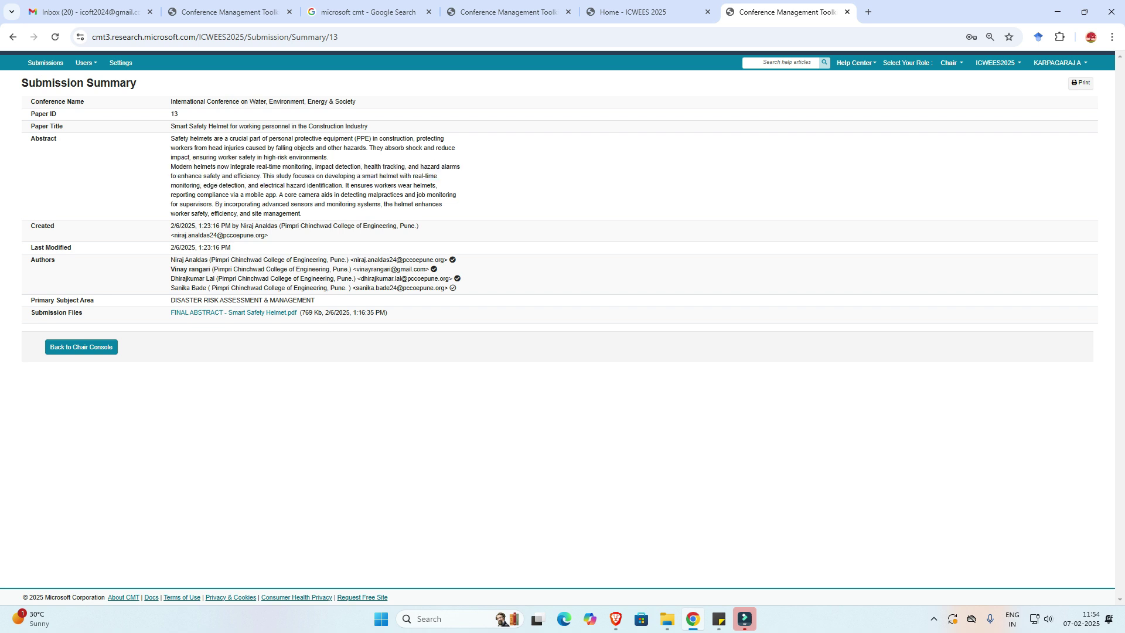
mouse_move(170, 299)
mouse_down()
mouse_move(288, 299)
mouse_move(318, 312)
mouse_move(316, 300)
mouse_move(170, 300)
mouse_up()
double_click(174, 114)
click(174, 114)
double_click(174, 114)
click(174, 114)
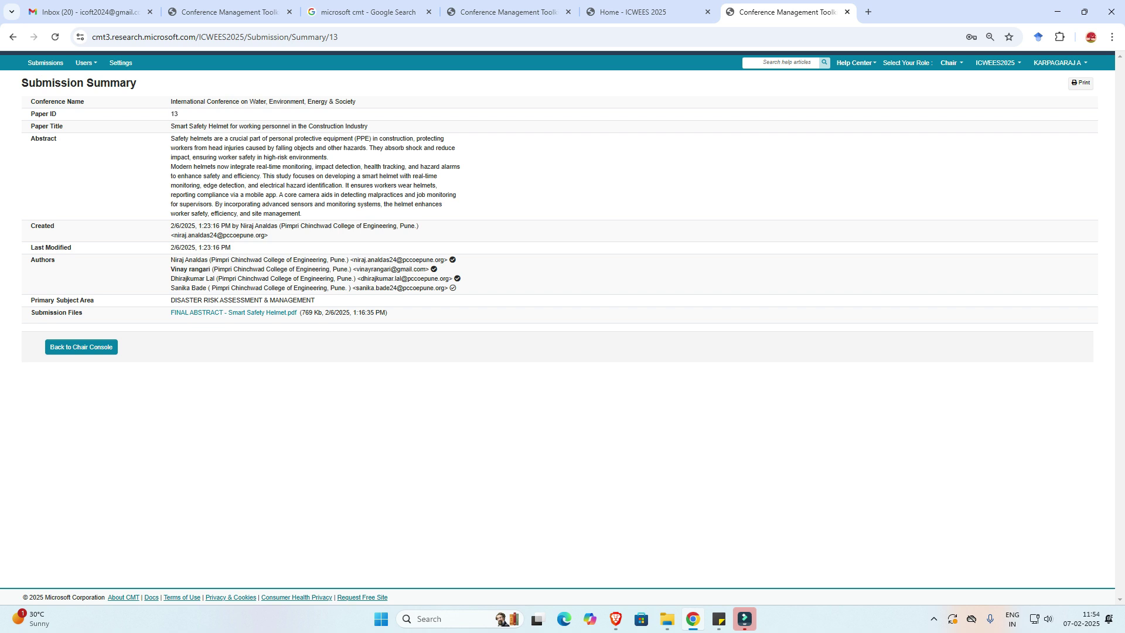